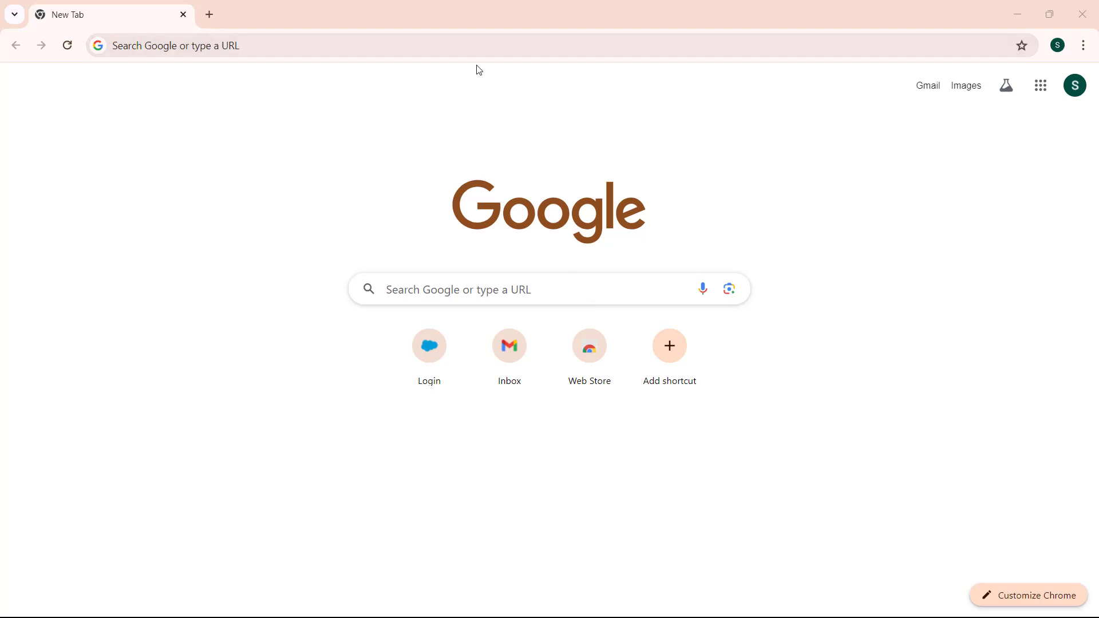
Go to login.salesforce.com in Chrome.
{"action": "left_click", "coordinate": [475, 46]}
{"action": "type", "text": "logi"}
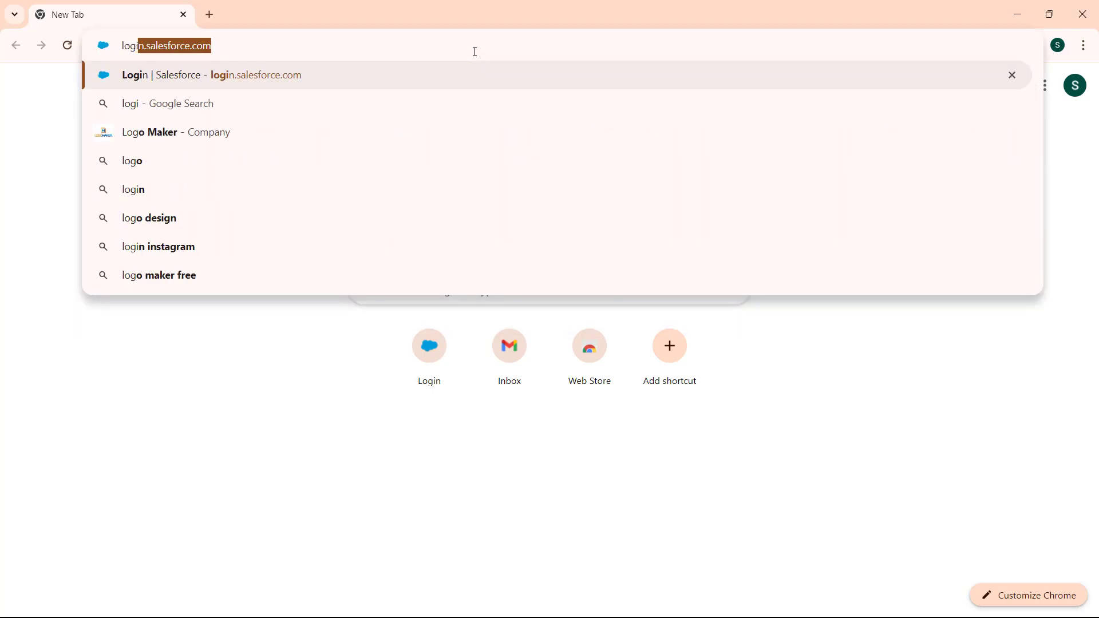
{"action": "type", "text": "n.sale"}
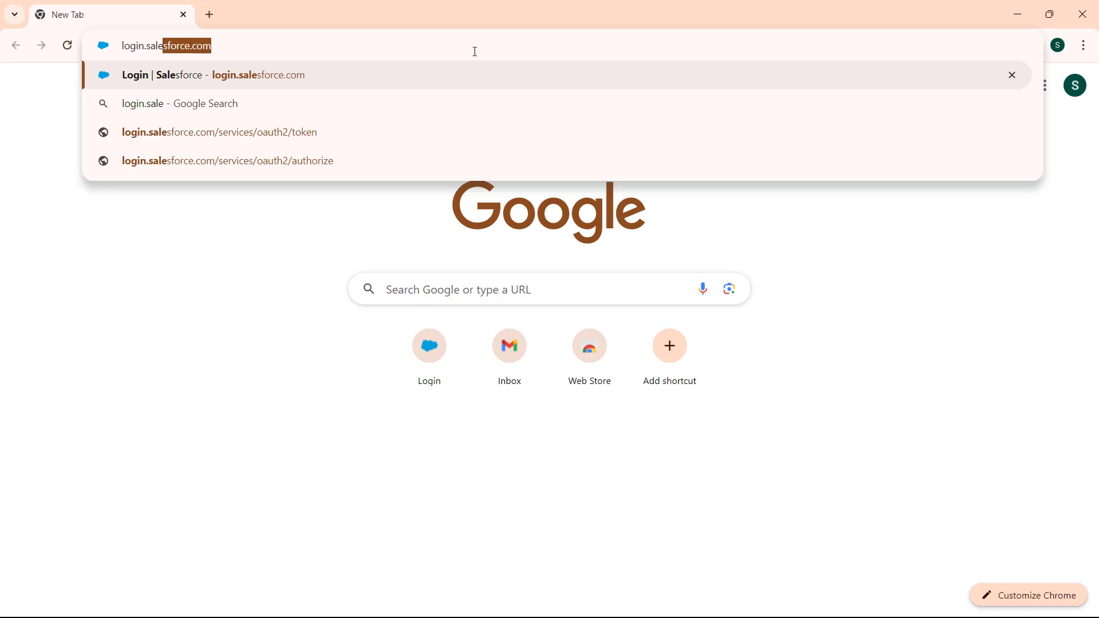
{"action": "type", "text": "sforce."}
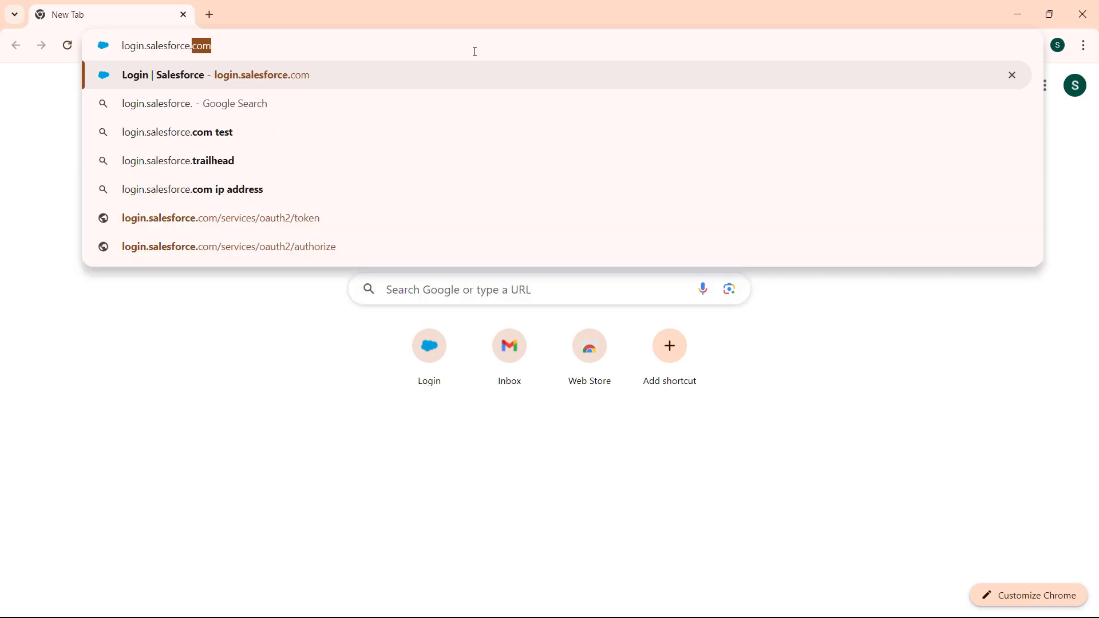
{"action": "type", "text": "com"}
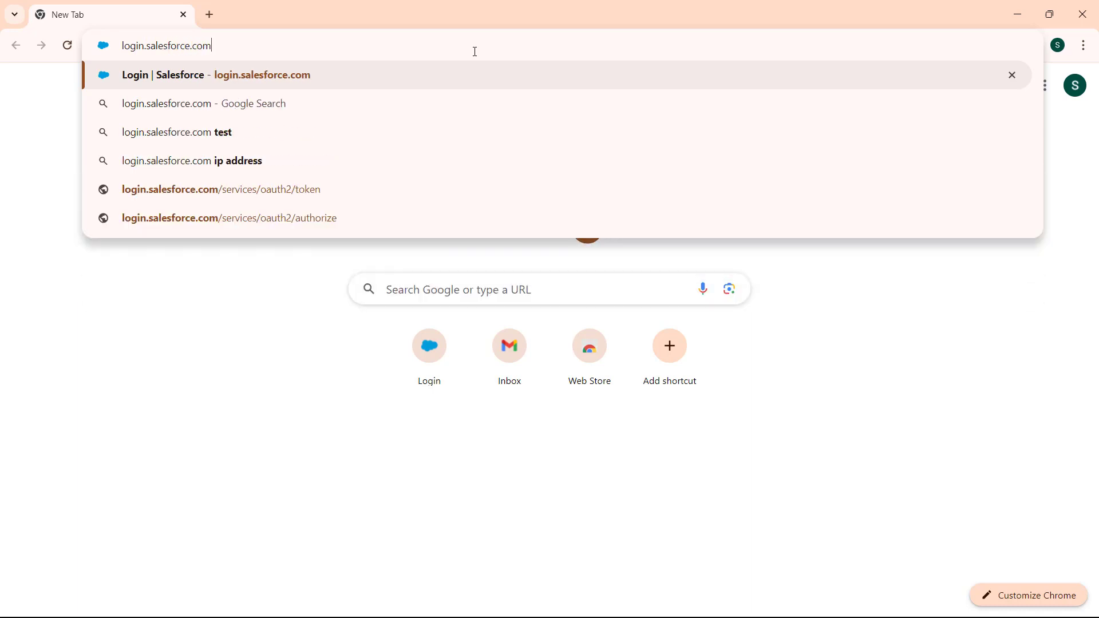
{"action": "key", "text": "Return"}
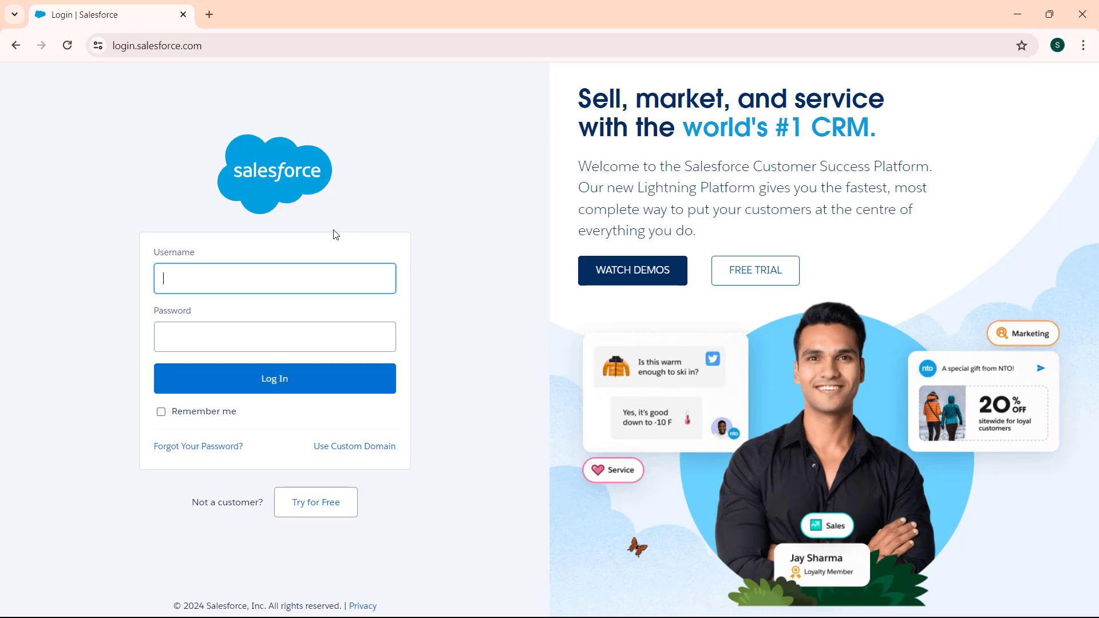
Sign in with the corrected username and the password, with Remember me ticked.
{"action": "left_click", "coordinate": [265, 280]}
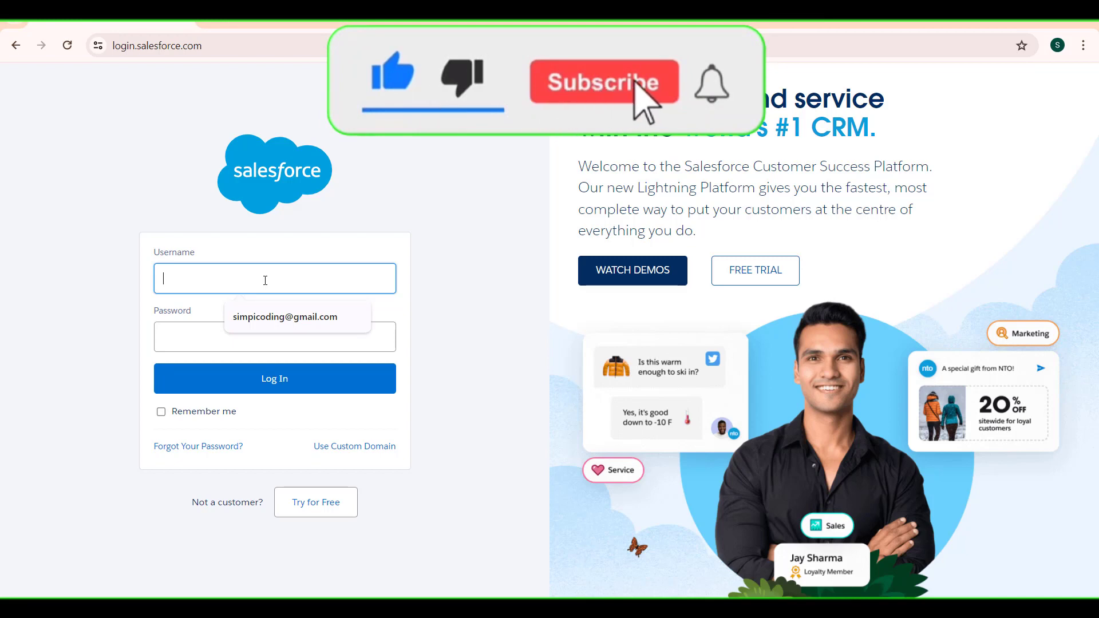
{"action": "left_click", "coordinate": [240, 280]}
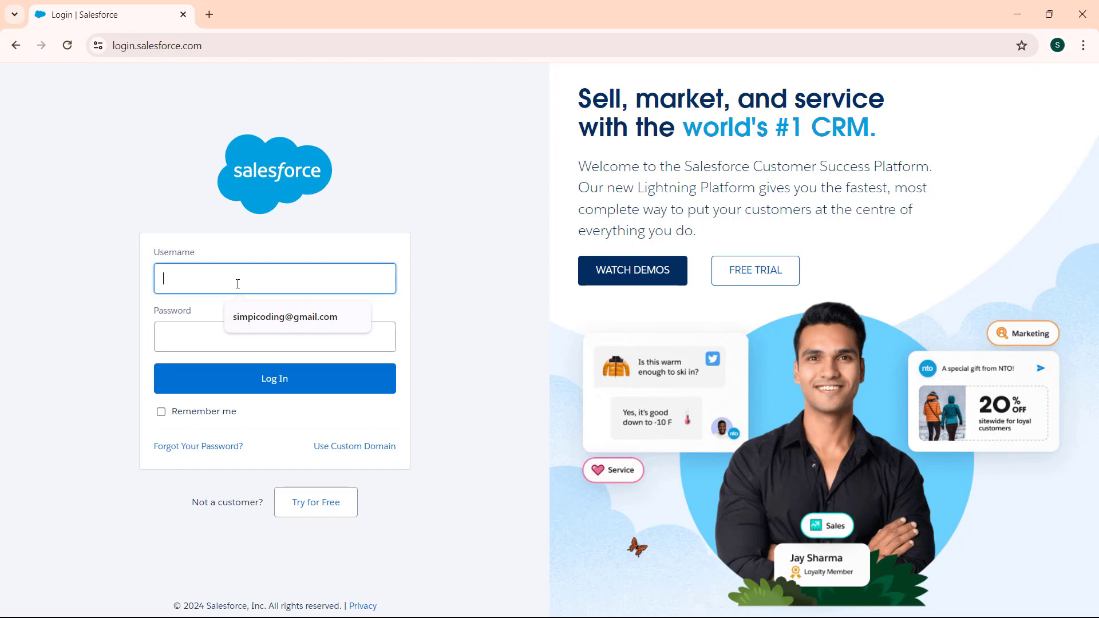
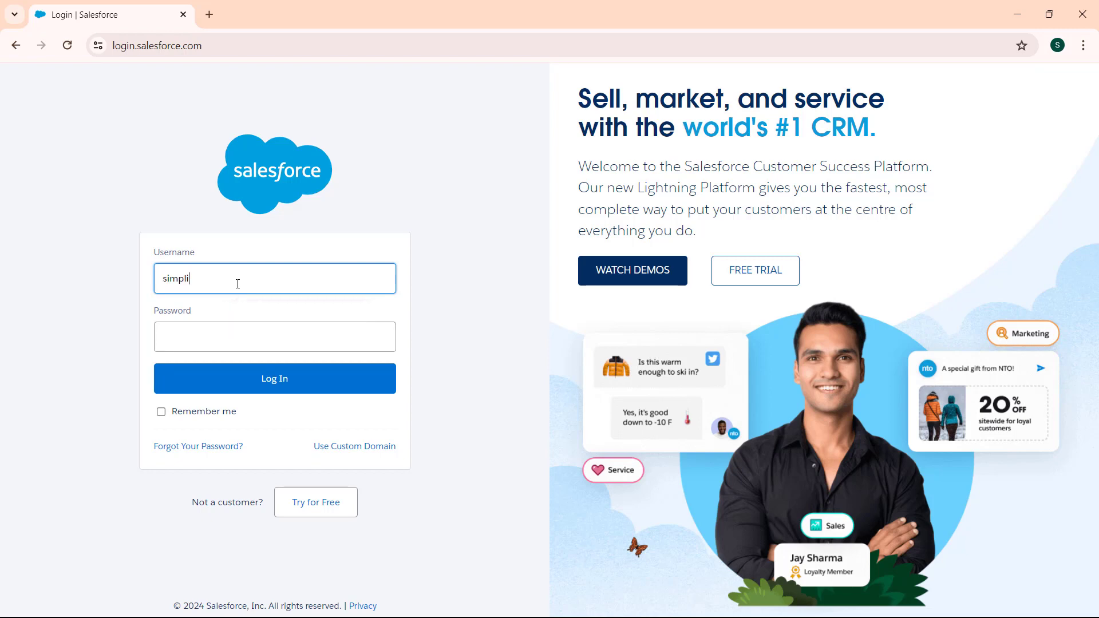
{"action": "left_click", "coordinate": [219, 279]}
{"action": "type", "text": "g"}
{"action": "left_click", "coordinate": [218, 336]}
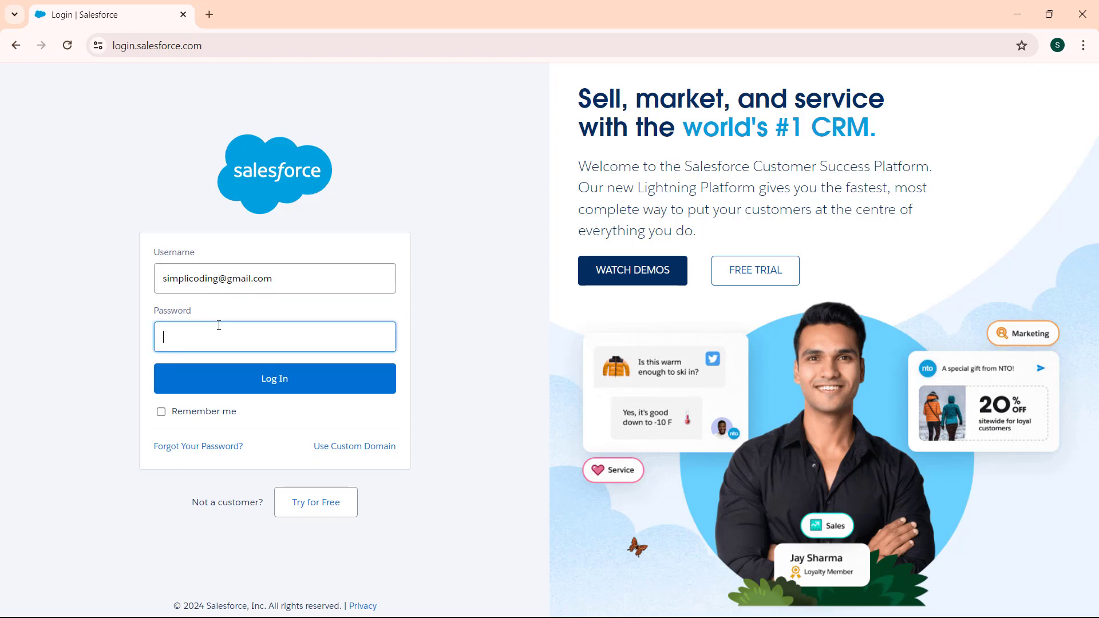
{"action": "type", "text": "••••••••••••••"}
{"action": "left_click", "coordinate": [161, 412]}
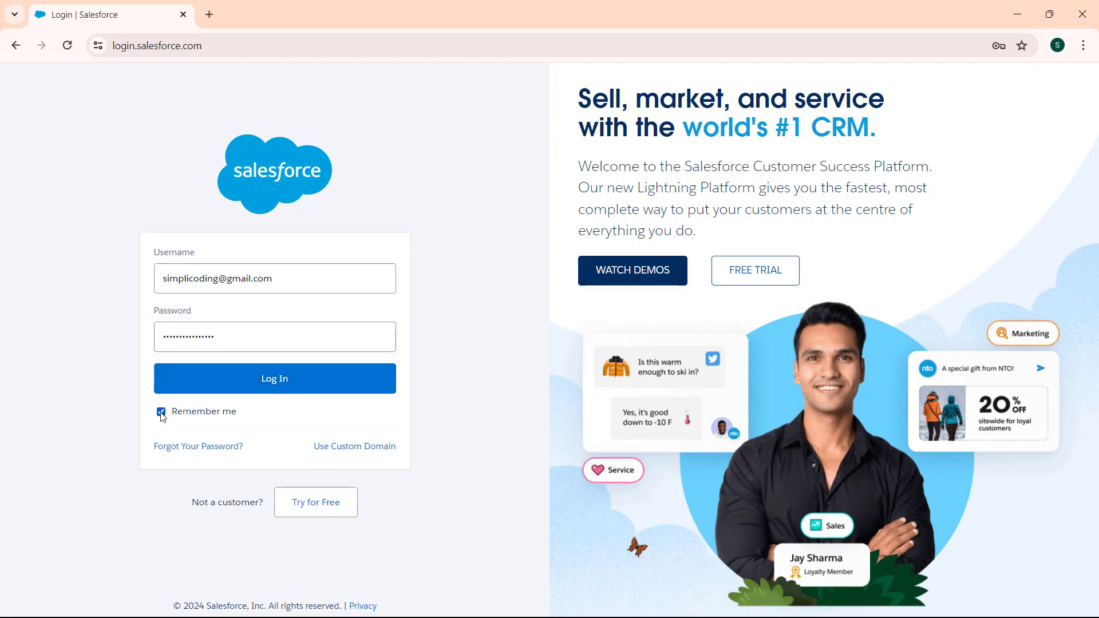
{"action": "left_click", "coordinate": [292, 386]}
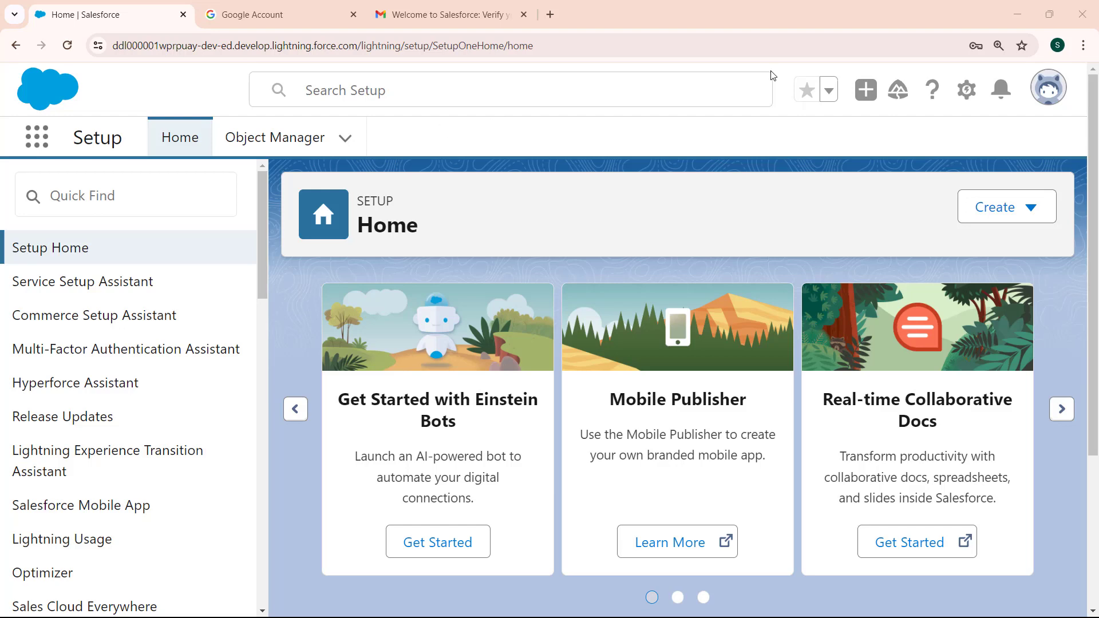
From Setup Home, show the gear shortcuts menu, then the user's profile dropdown.
{"action": "left_click", "coordinate": [966, 90]}
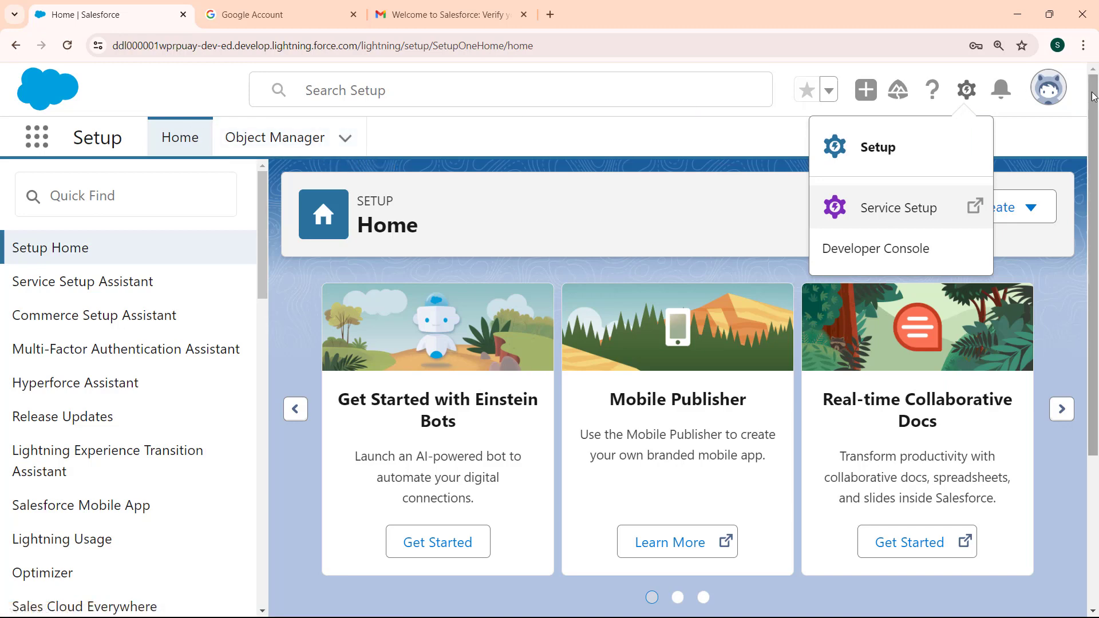
{"action": "left_click", "coordinate": [1047, 93]}
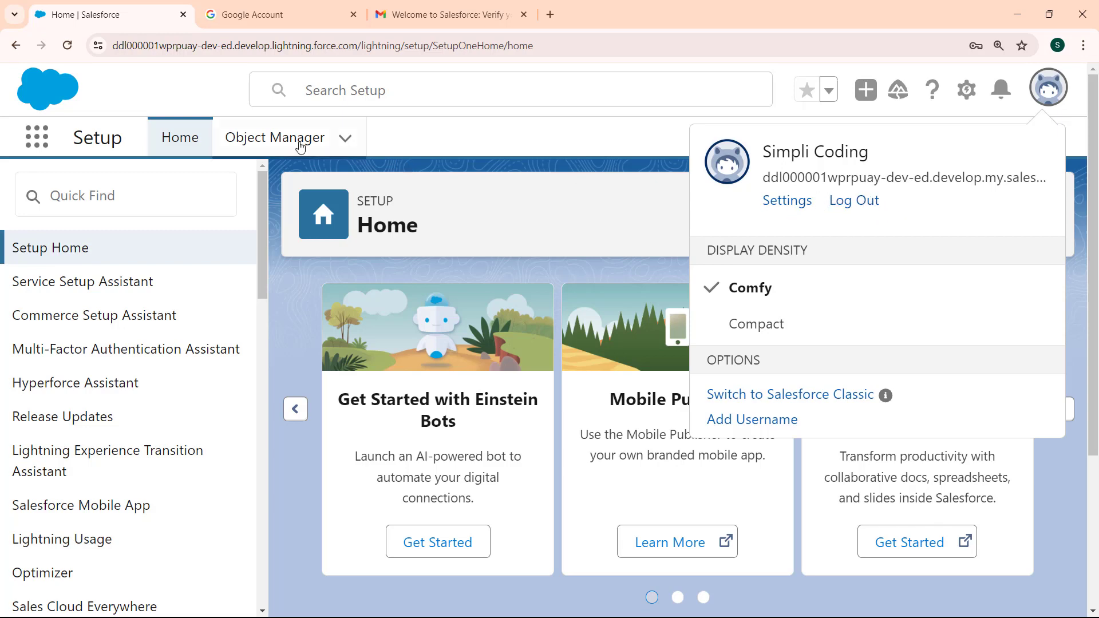
Close the profile panel and show Object Manager's standard objects list.
{"action": "left_click", "coordinate": [183, 139]}
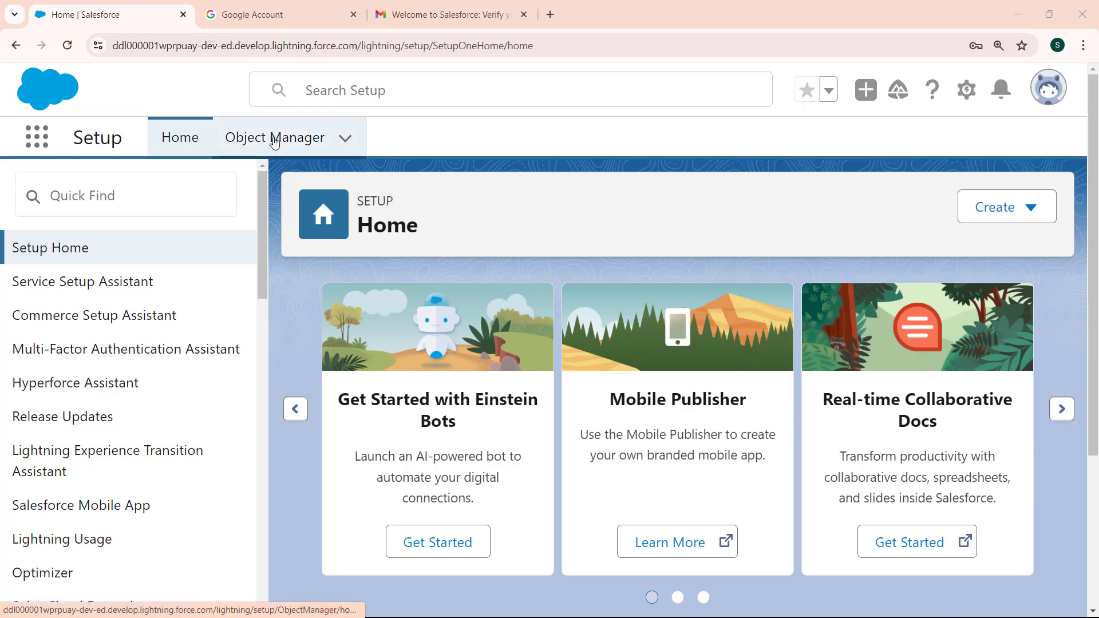
{"action": "left_click", "coordinate": [274, 139]}
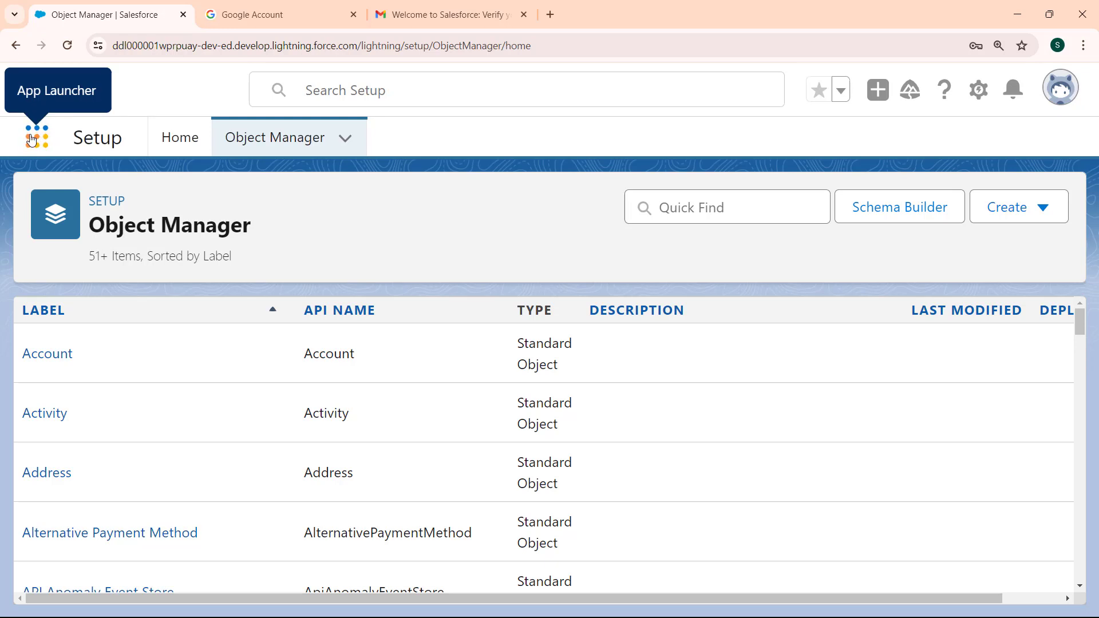
Expand the App Launcher to View All and scroll down to All Items.
{"action": "left_click", "coordinate": [36, 137]}
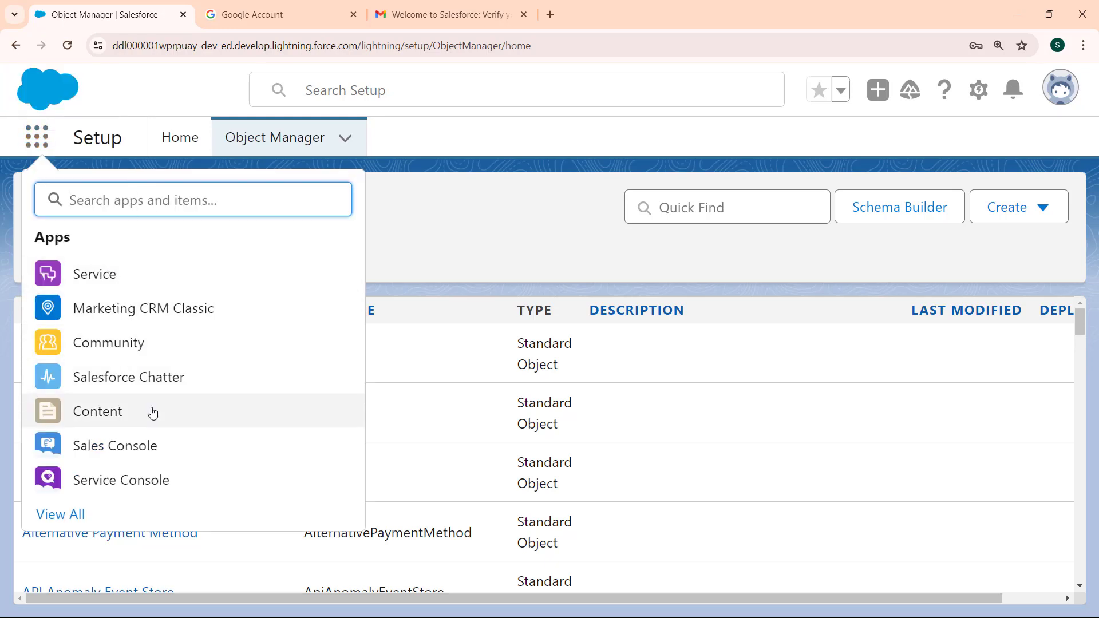
{"action": "left_click", "coordinate": [60, 514]}
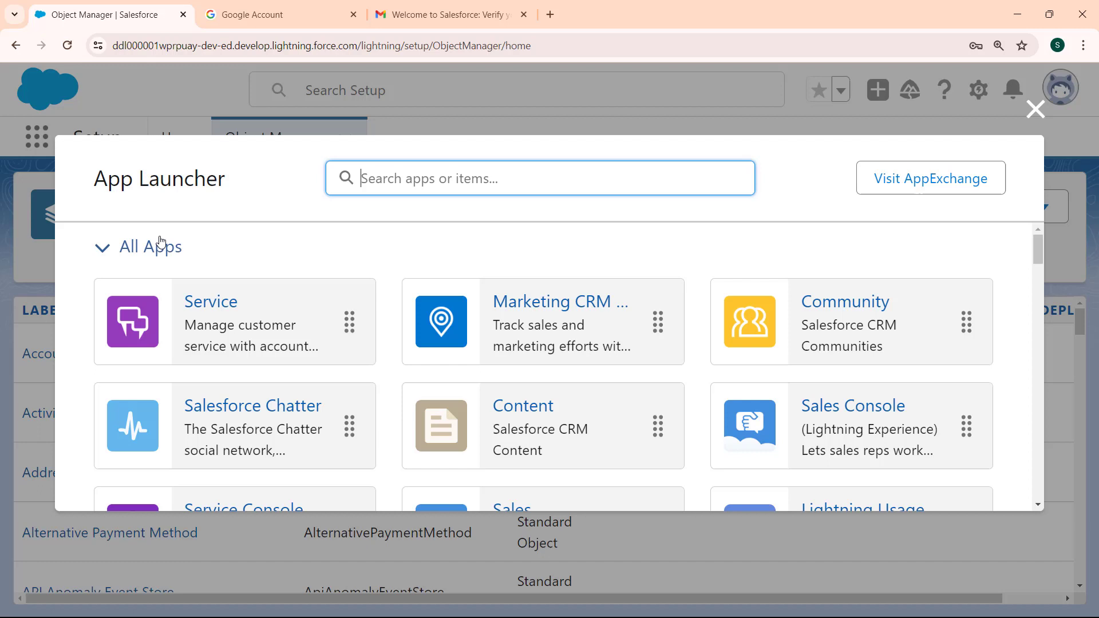
{"action": "left_click", "coordinate": [1036, 249]}
{"action": "left_click_drag", "start_coordinate": [1036, 247], "coordinate": [1031, 309]}
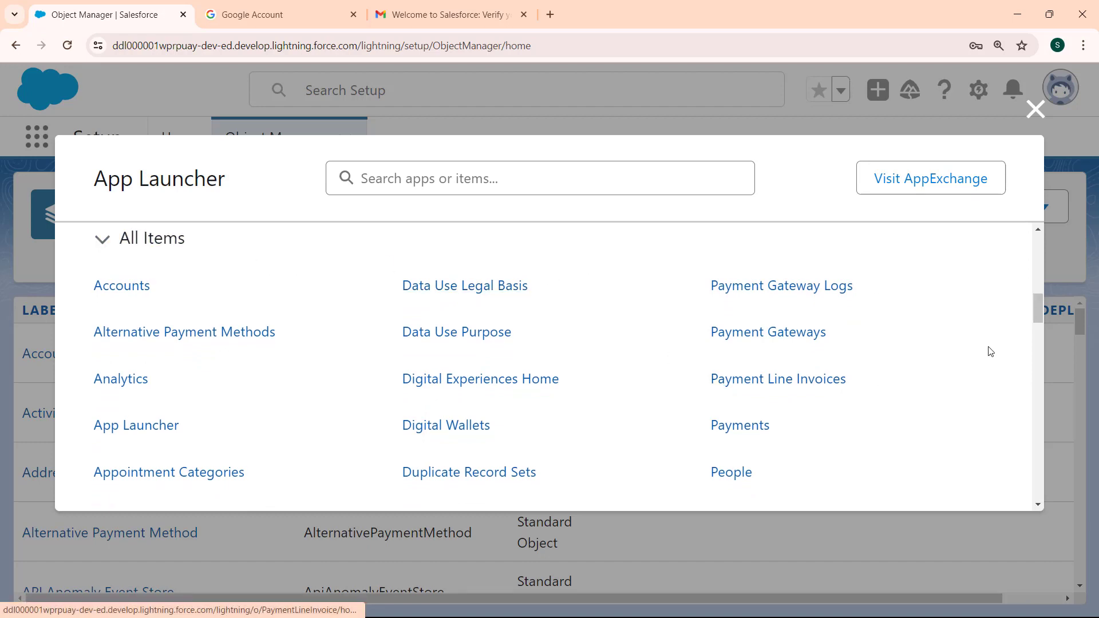
{"action": "left_click_drag", "start_coordinate": [1036, 312], "coordinate": [1034, 455]}
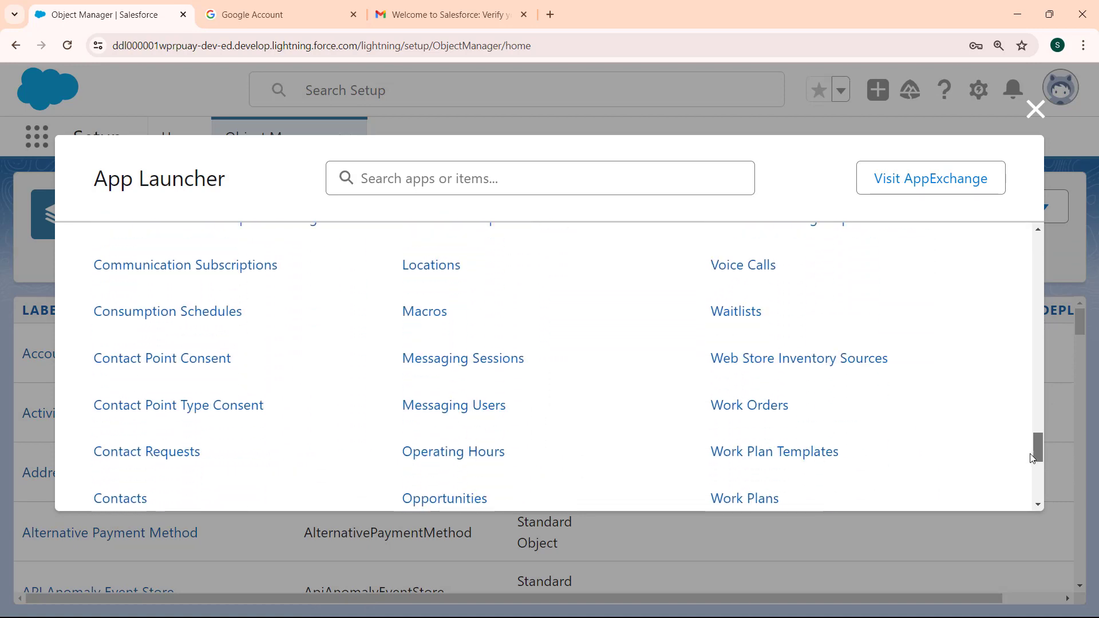